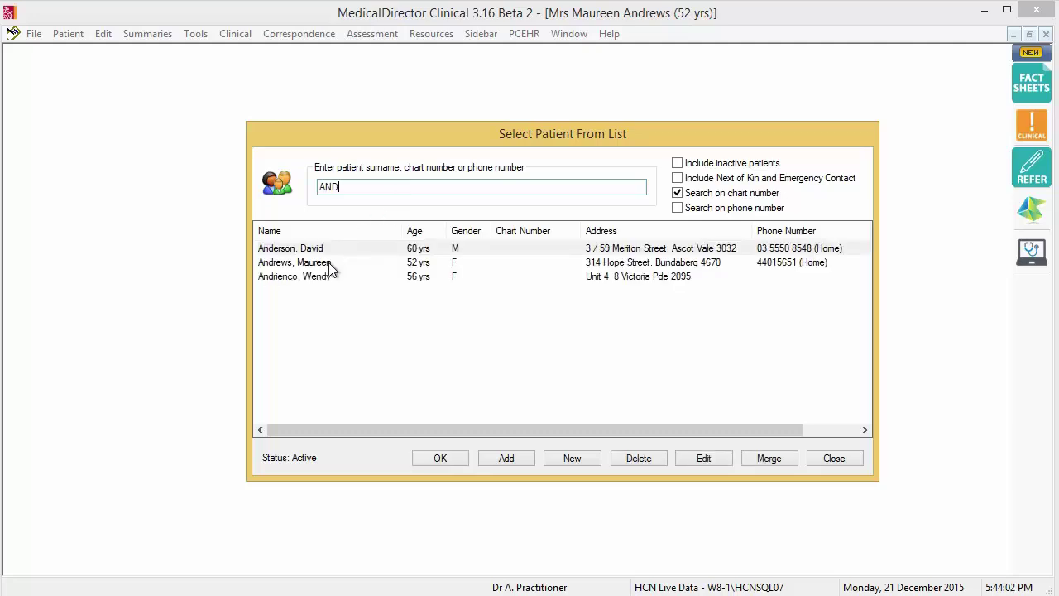
Open the 52-year-old female patient's record from the search list, showing a new consultation
double_click(329, 263)
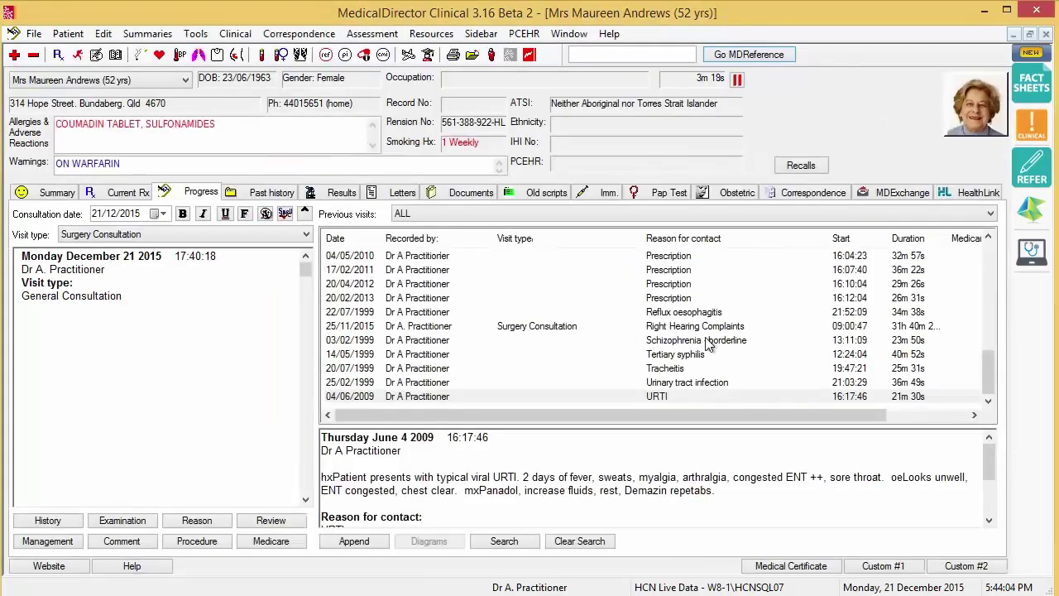
Start a new HealthLink form from the patient's HealthLink records to list referred services
click(969, 199)
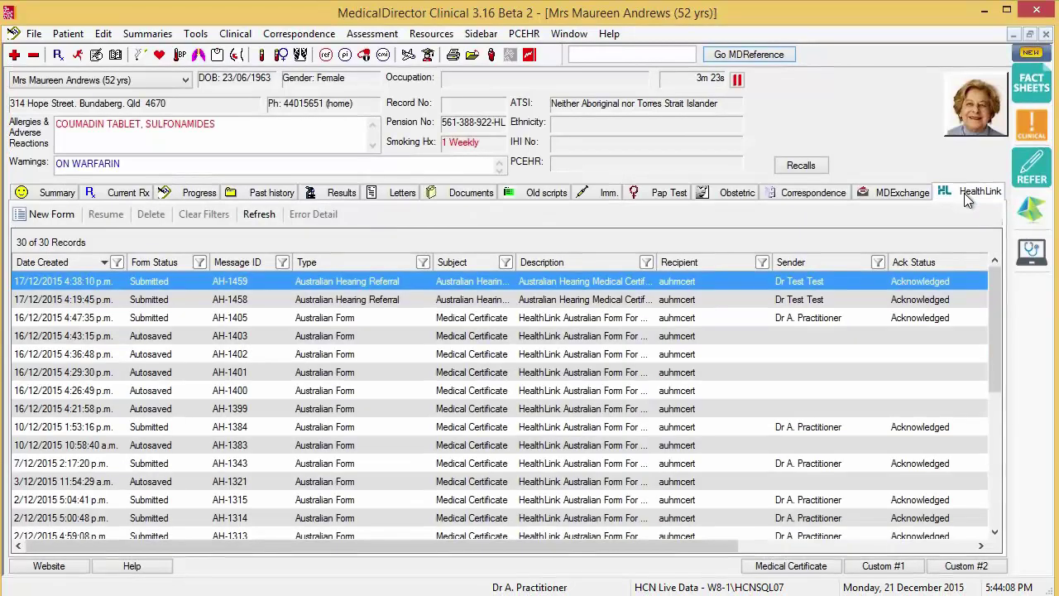
click(54, 213)
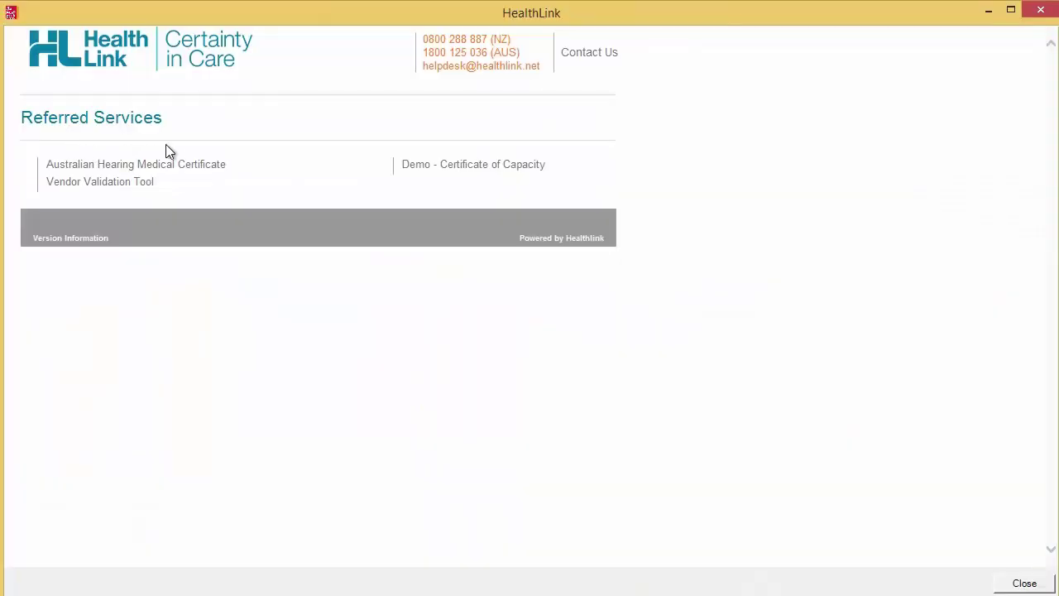
Open the Australian Hearing Medical Certificate form, leaving the patient category unchanged
click(210, 168)
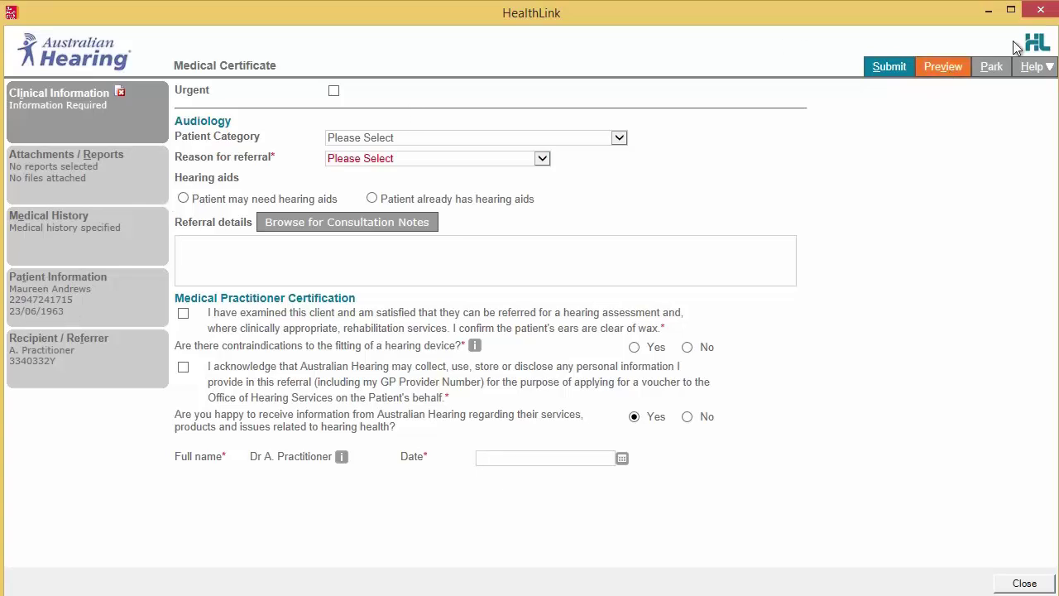
click(1032, 69)
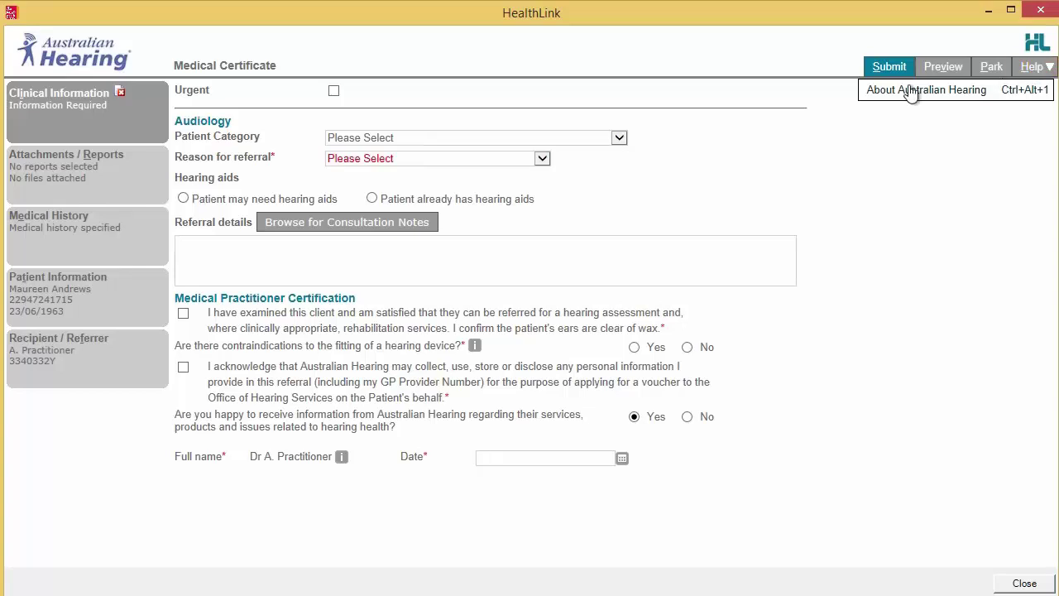
click(718, 127)
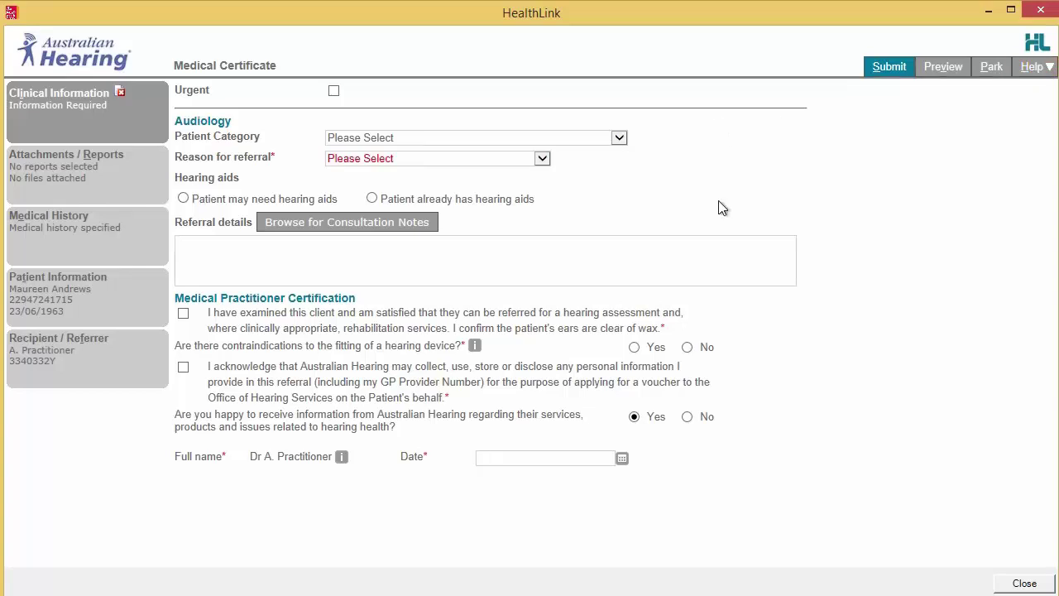
click(556, 139)
click(551, 134)
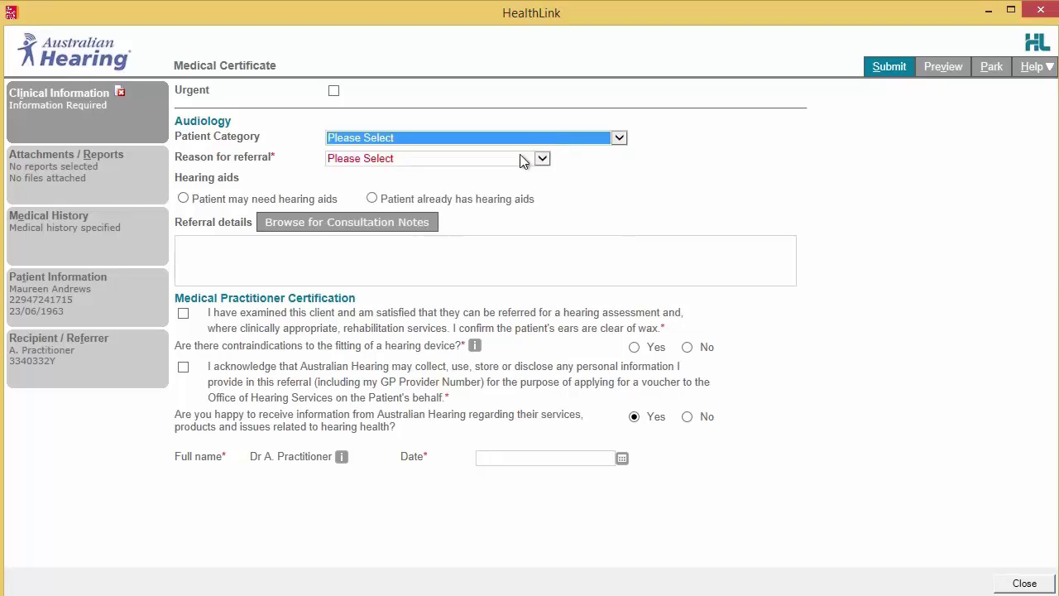
Record Decreased Hearing as the referral reason, gradual and in both ears, then browse consultation notes
click(523, 159)
click(505, 172)
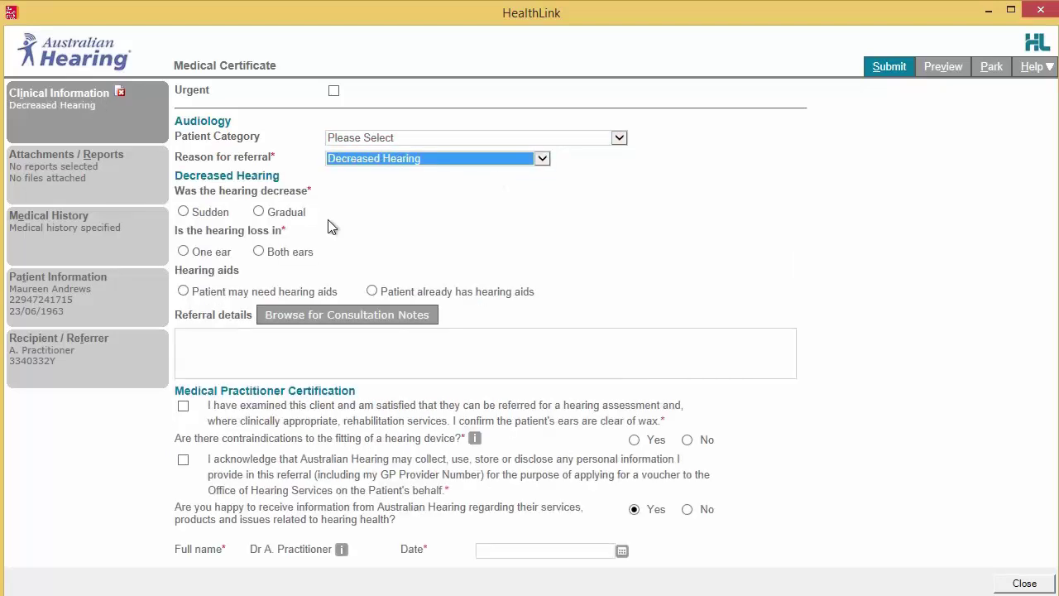
click(259, 213)
click(259, 252)
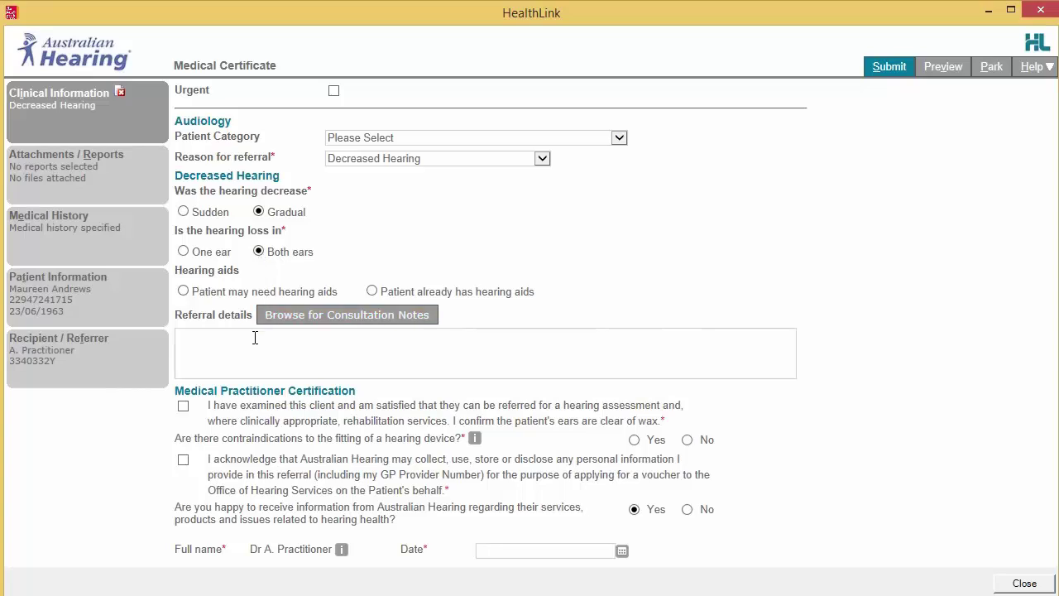
click(269, 315)
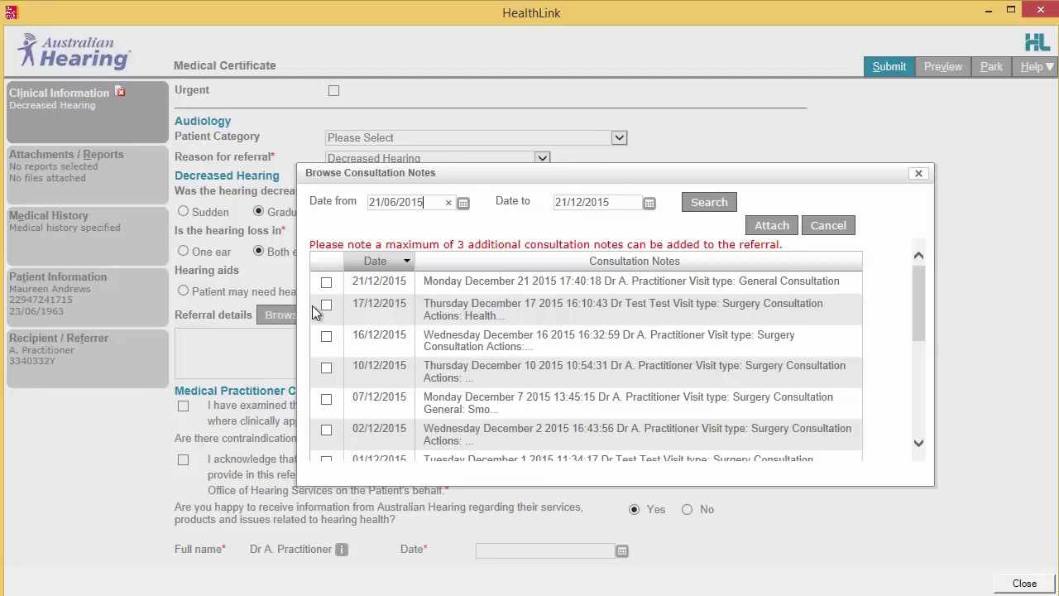
Attach the 25/11/2015 Right Hearing Complaints note and open the hearing-device contraindications guidance
scroll(350, 397, down, 5)
scroll(349, 398, down, 2)
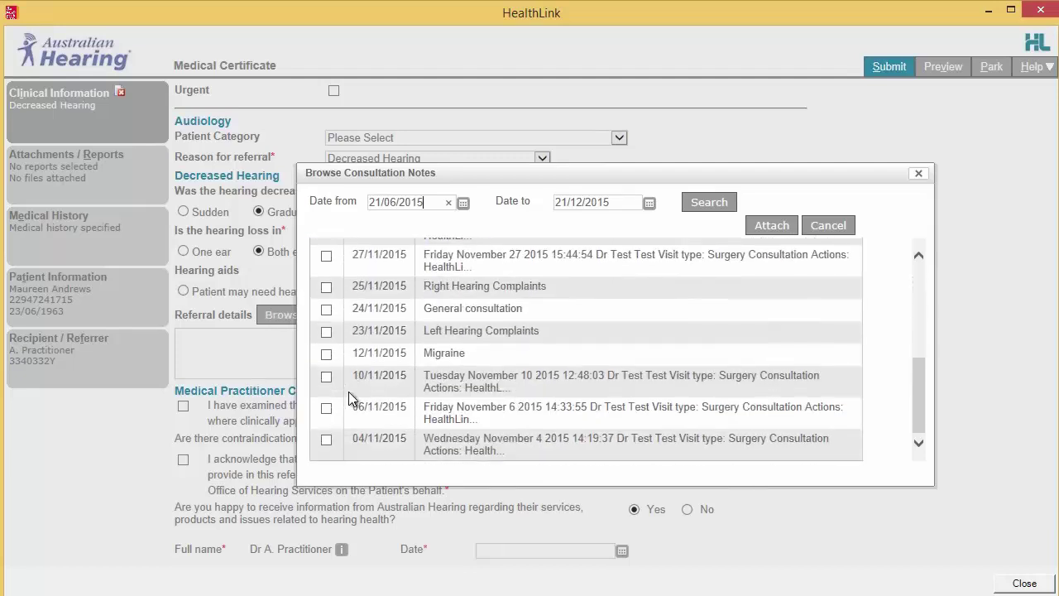
click(327, 289)
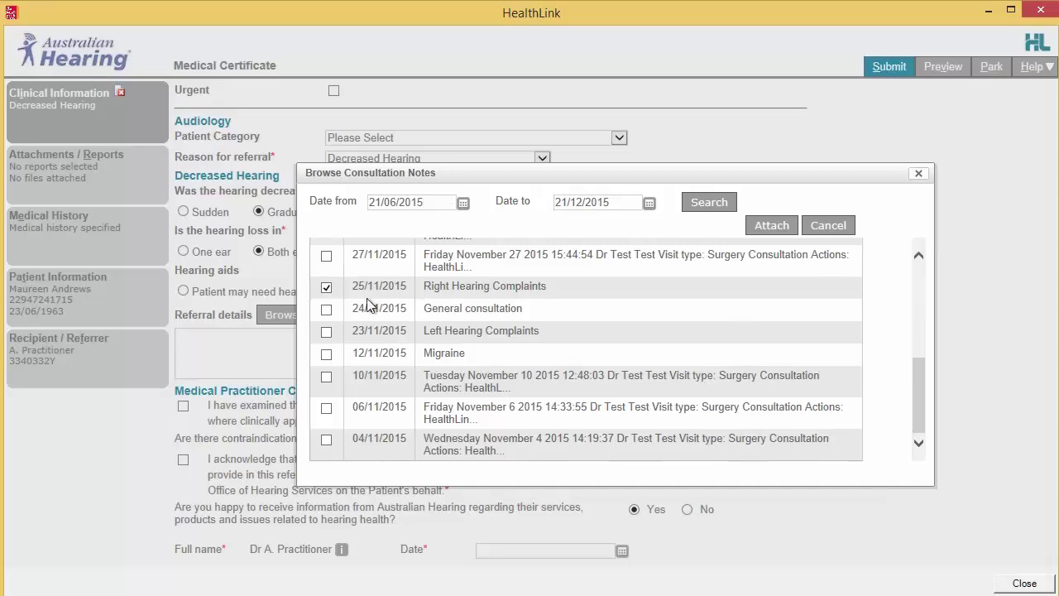
click(772, 225)
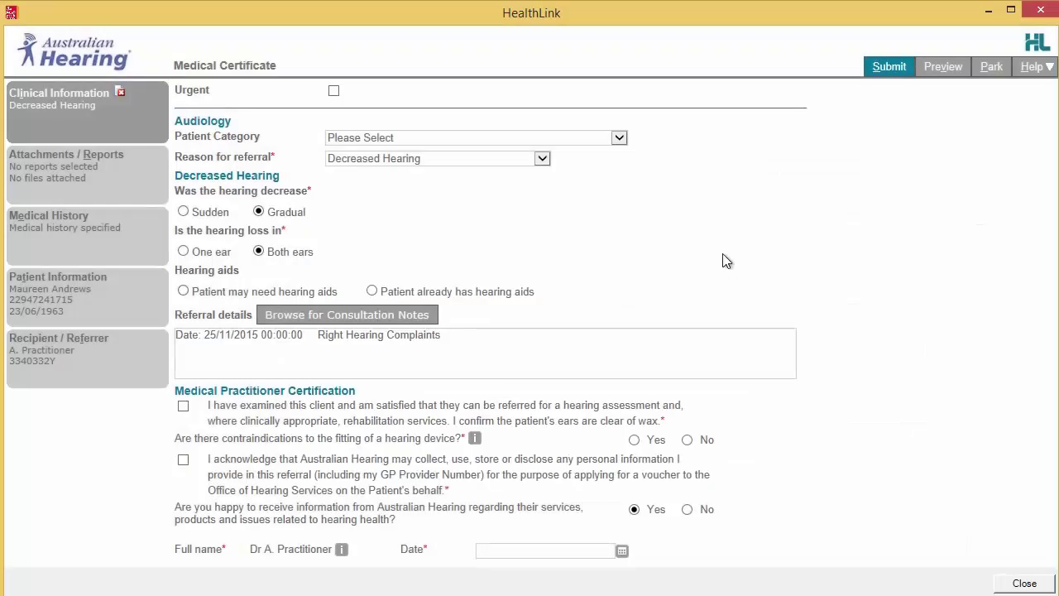
click(476, 439)
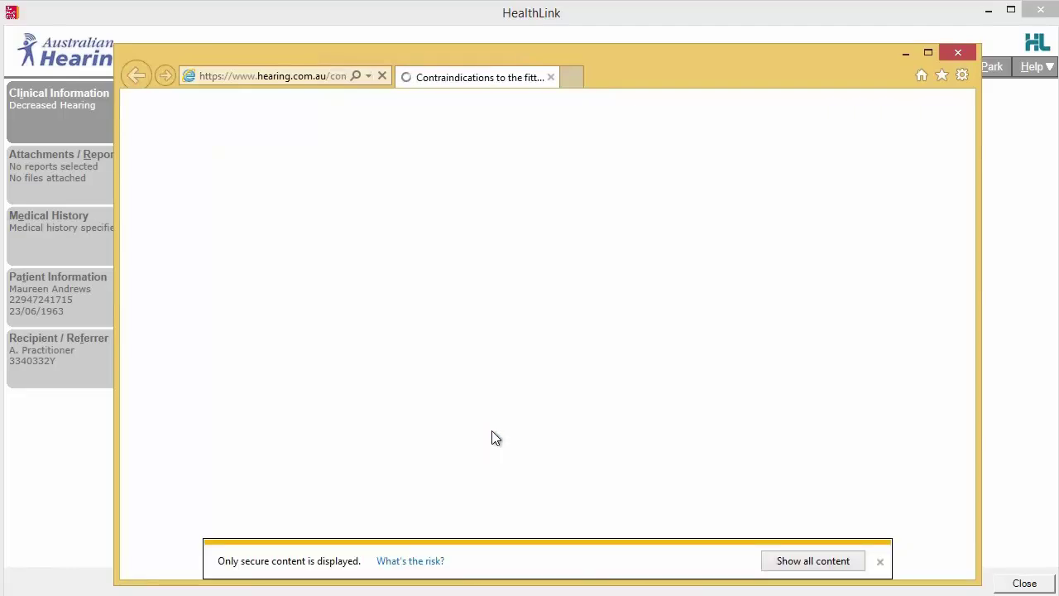
Close the contraindications web page, then review and dismiss the Referrer Full Name explanation
click(959, 54)
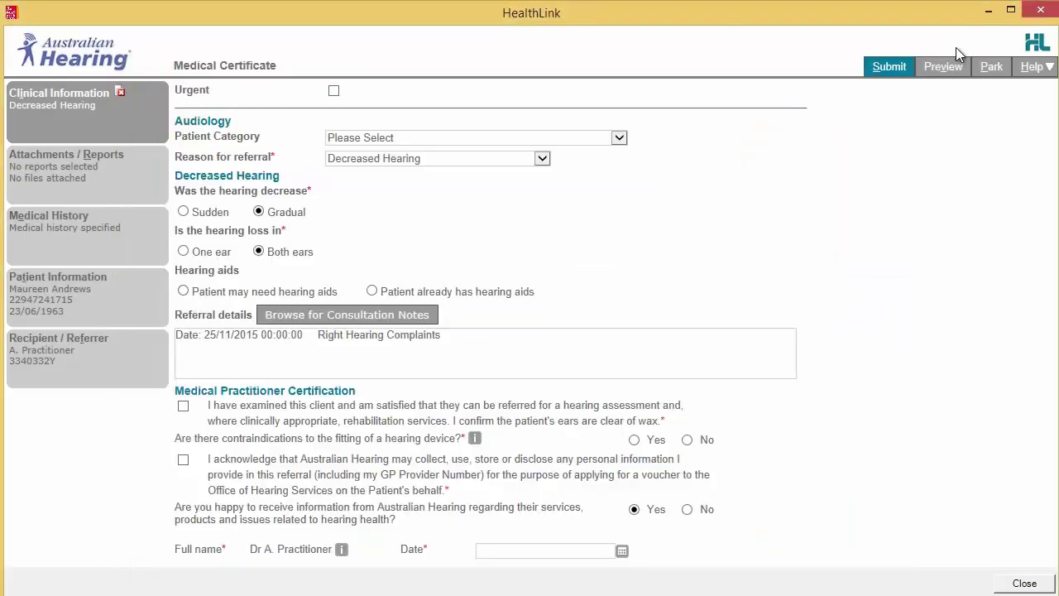
click(342, 550)
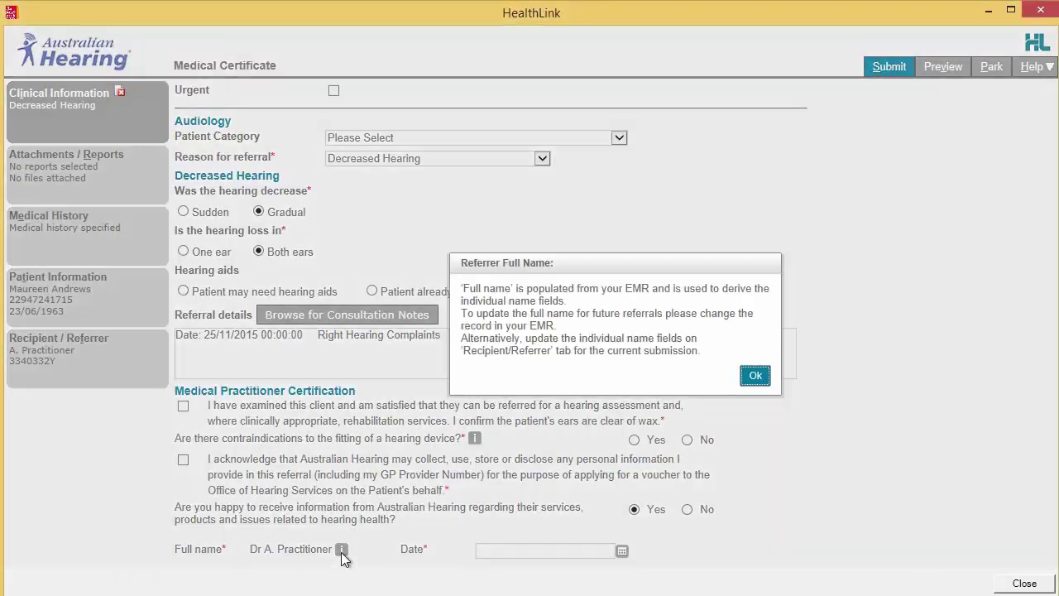
click(749, 374)
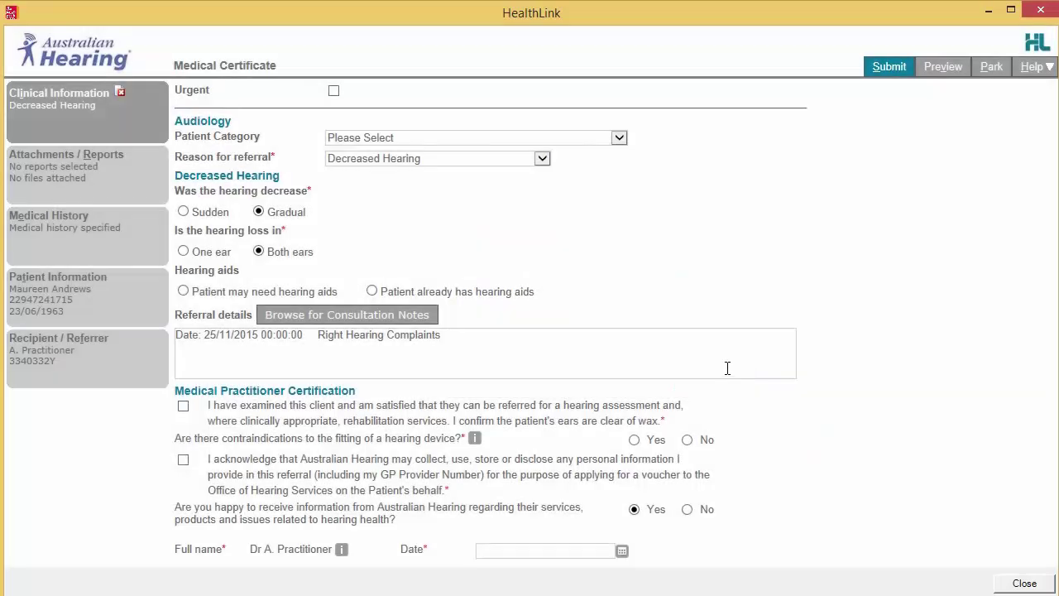
Attach the SPEECH-AUDIOMETRY.pdf report under Attachments / Reports, then move to Medical History
click(157, 172)
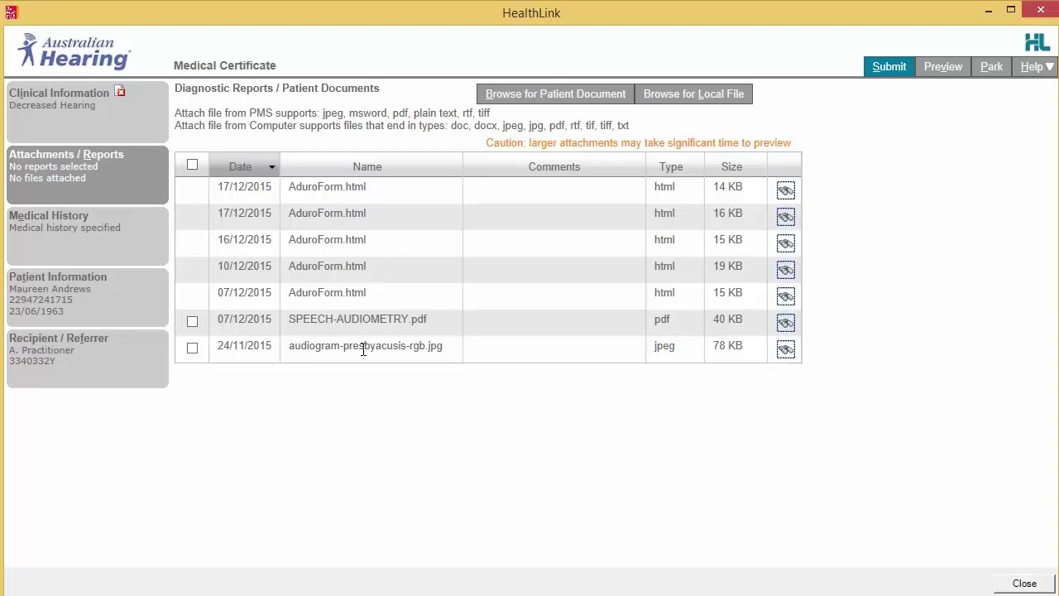
click(192, 322)
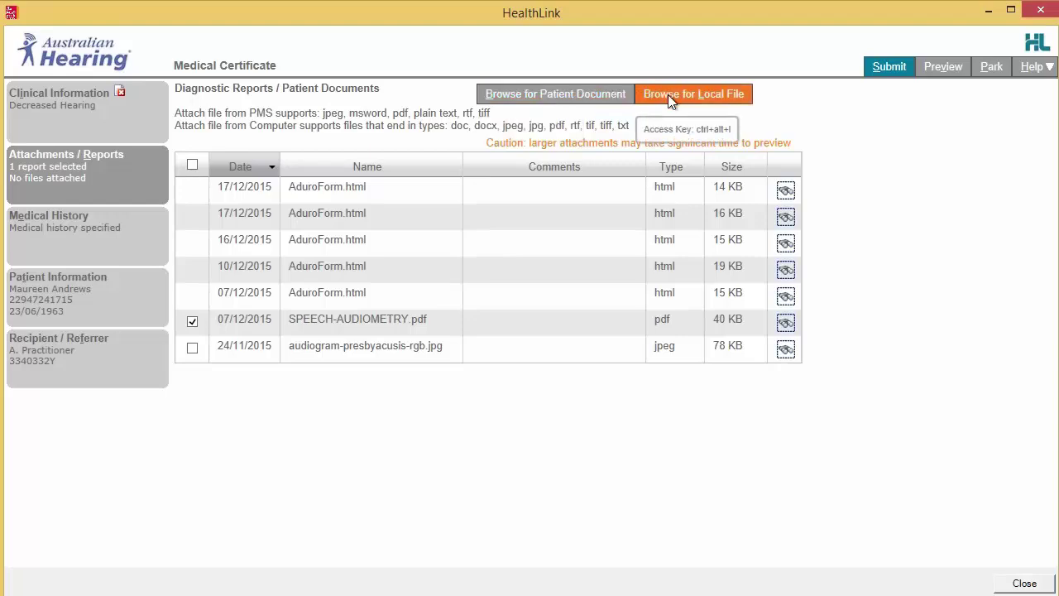
click(130, 259)
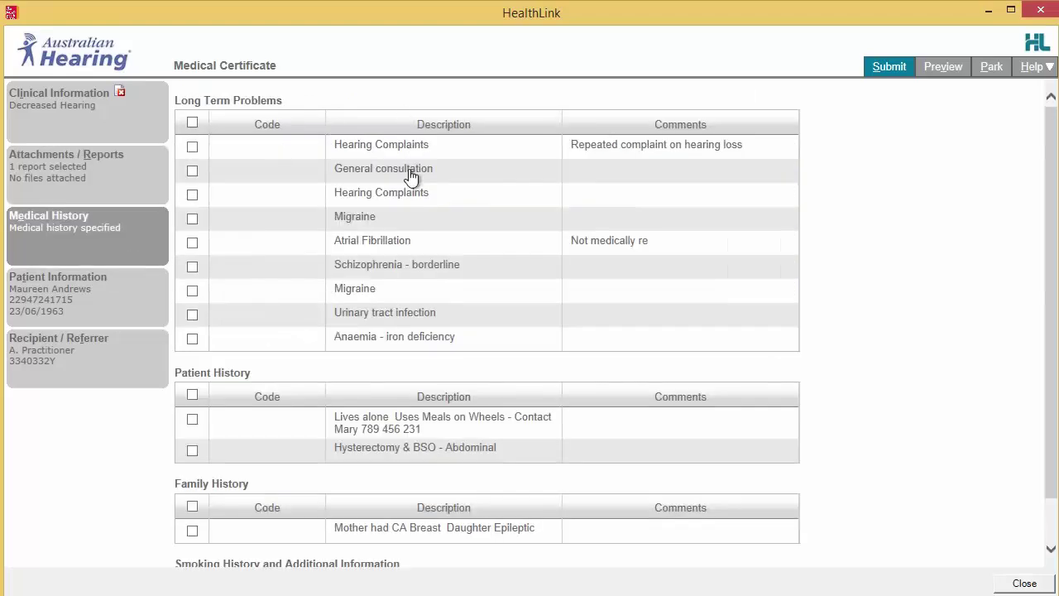
Scroll to Long Term Problems and include the second Hearing Complaints entry
scroll(411, 178, down, 1)
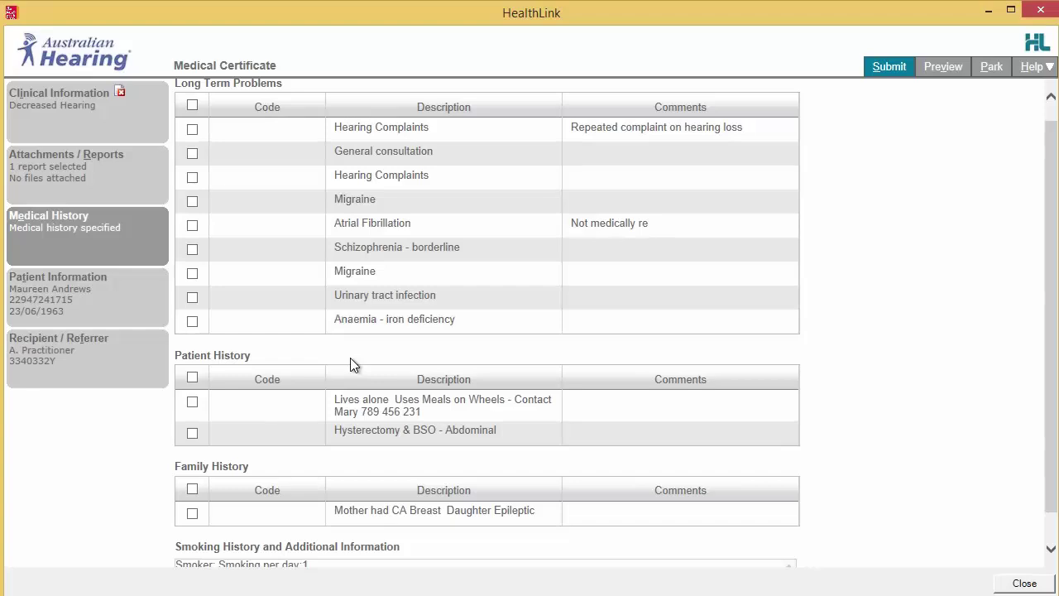
scroll(351, 364, down, 2)
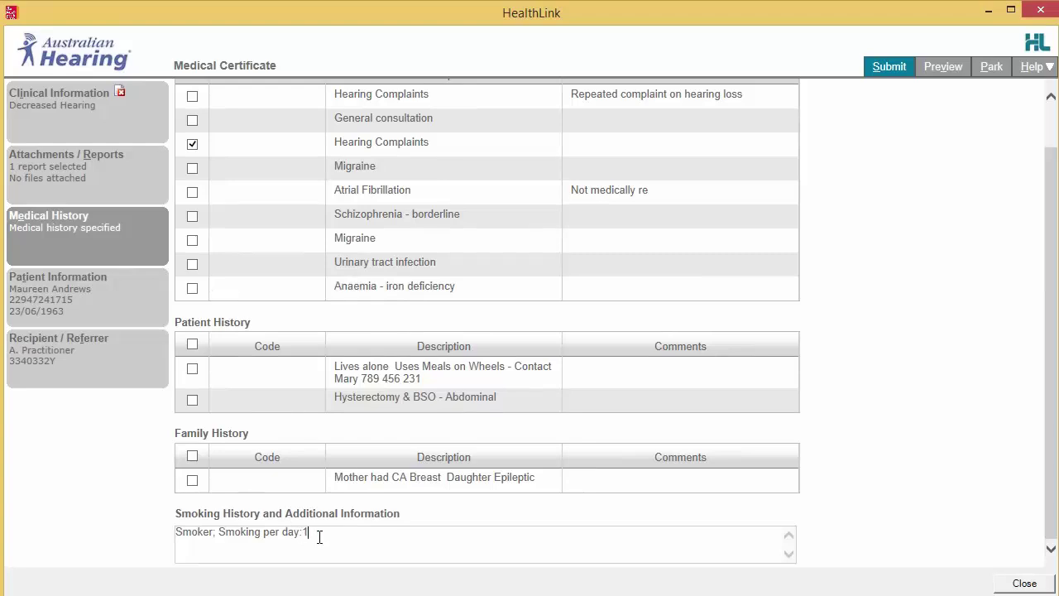
Review the Patient Information and referrer name and Practice Address details, then return to Clinical Information
click(118, 317)
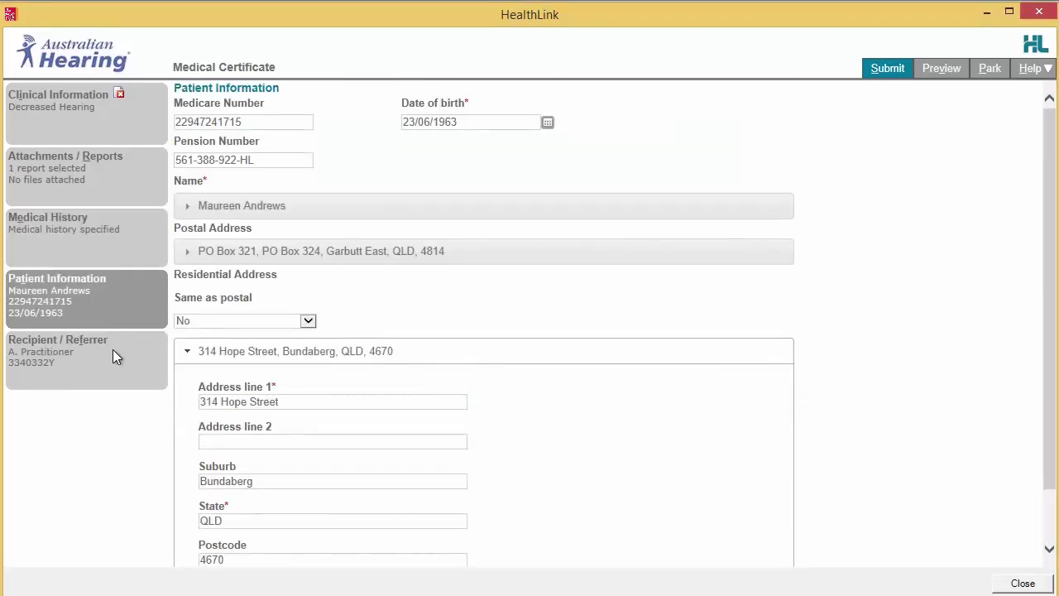
click(114, 354)
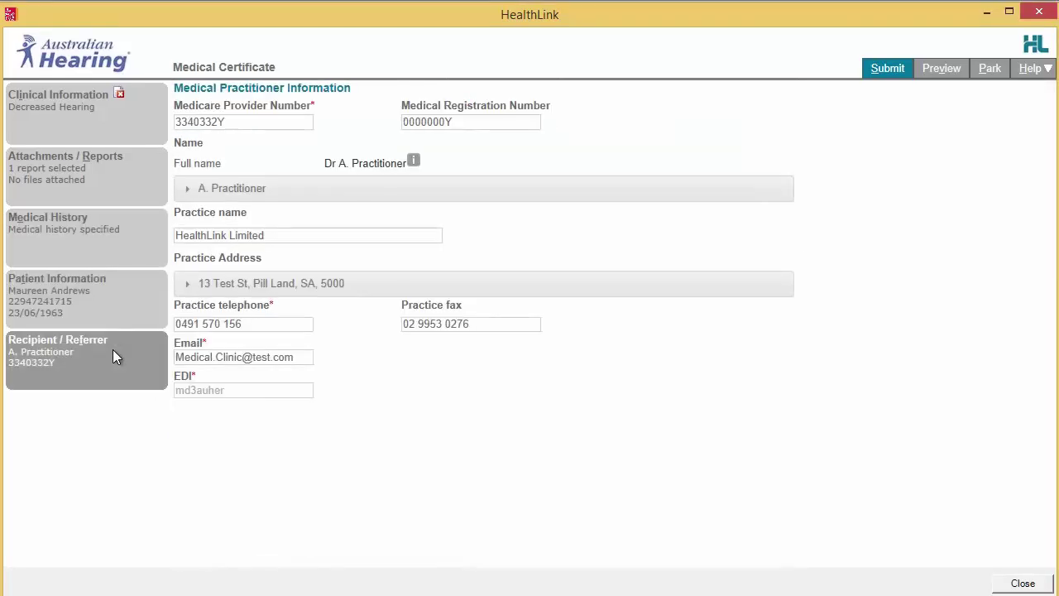
click(238, 202)
click(237, 201)
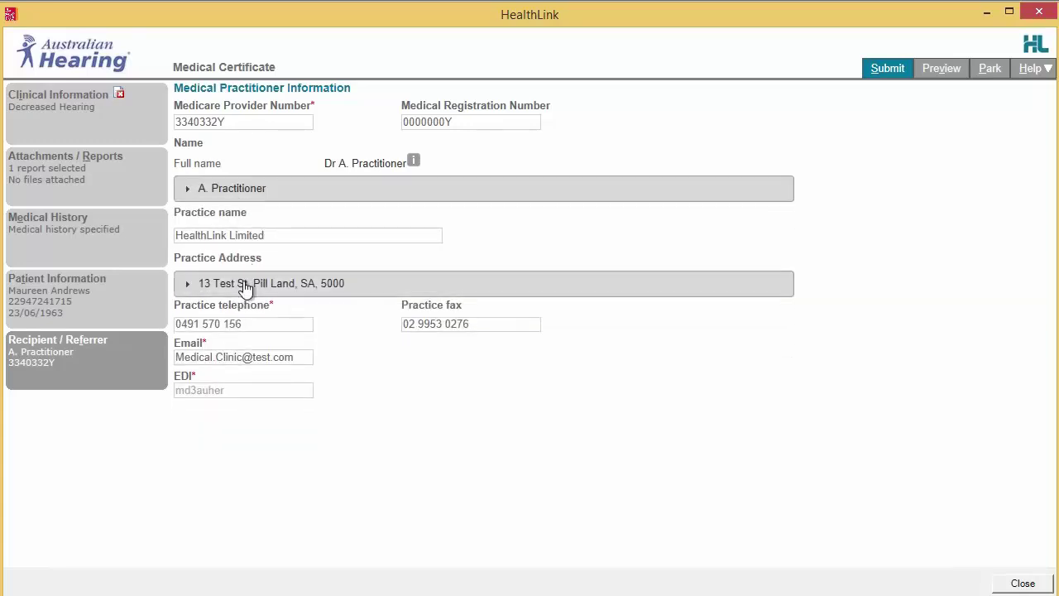
click(245, 285)
click(245, 285)
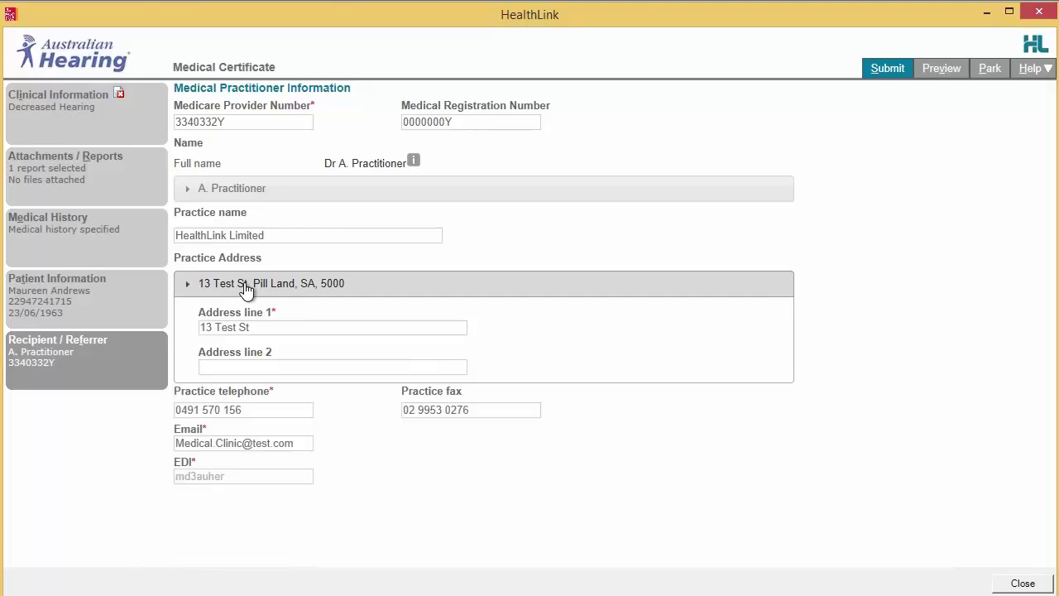
click(120, 97)
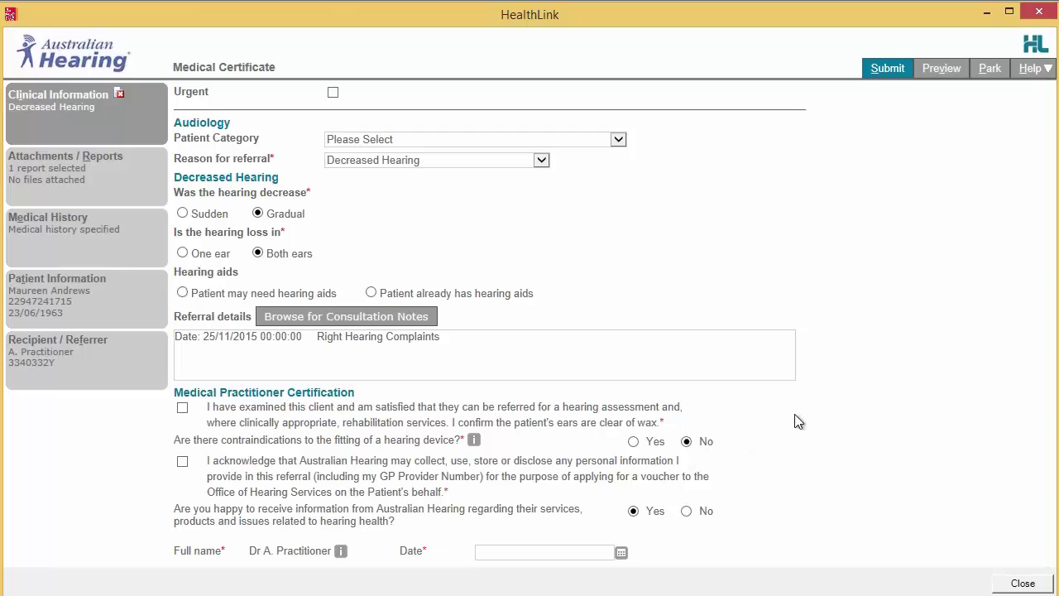
Tick both certification confirmations in the preview, date it 21/12/2015, and park the certificate
click(921, 69)
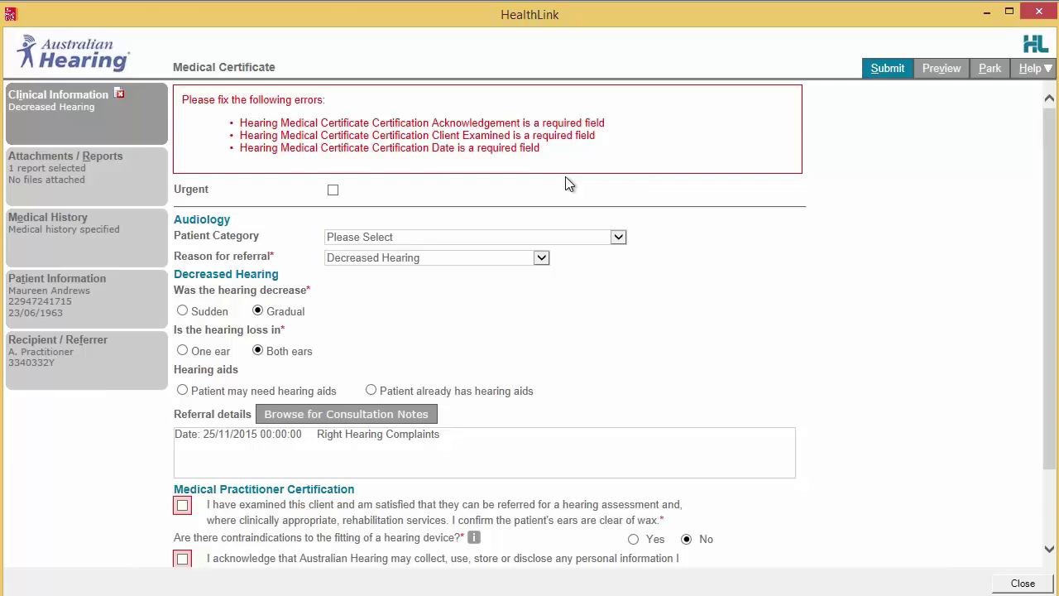
click(183, 506)
click(183, 560)
scroll(223, 553, down, 2)
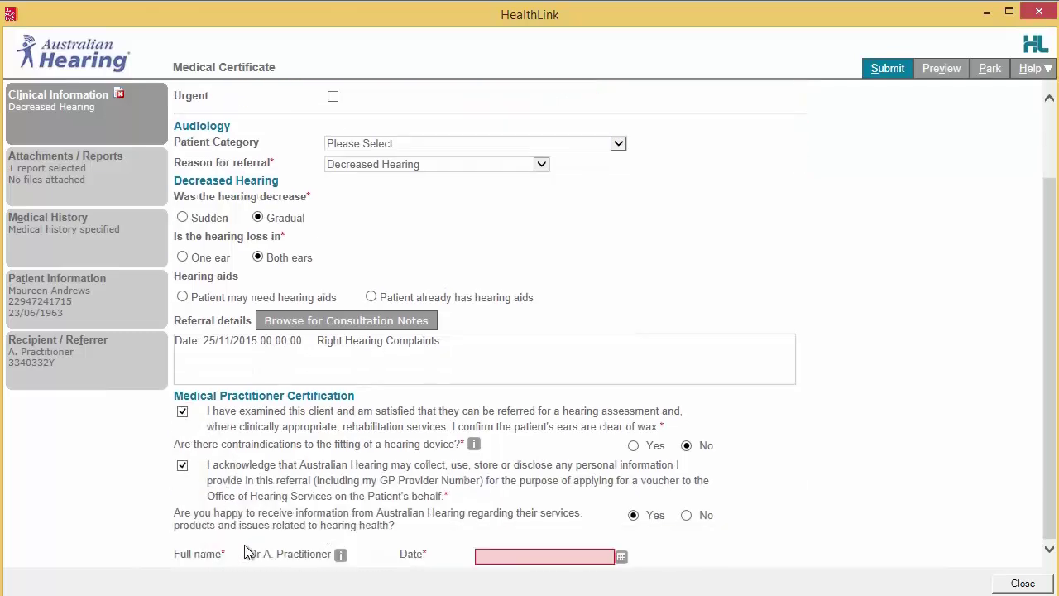
click(622, 556)
click(504, 532)
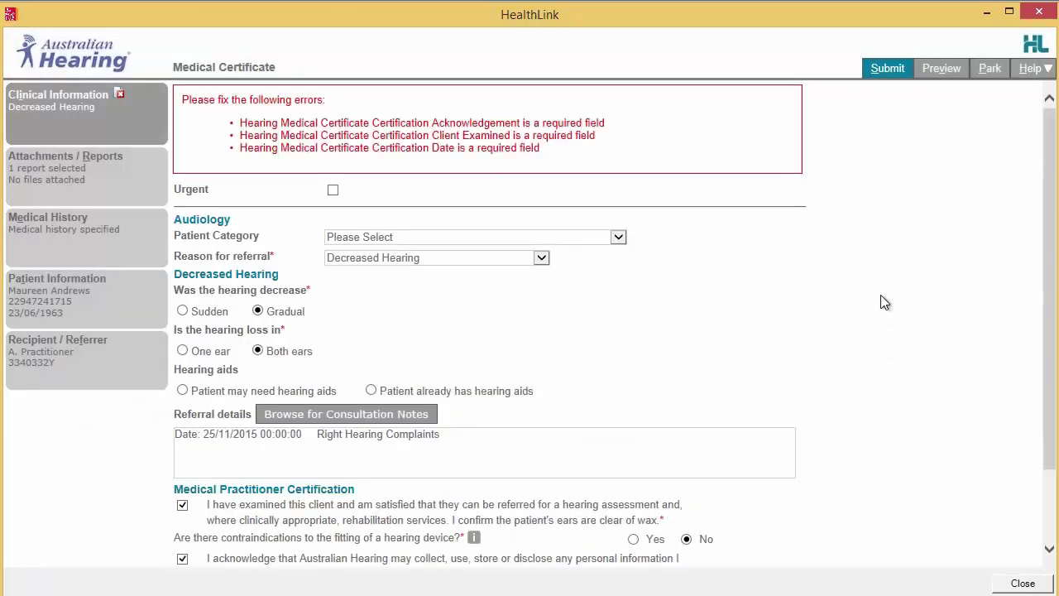
click(990, 68)
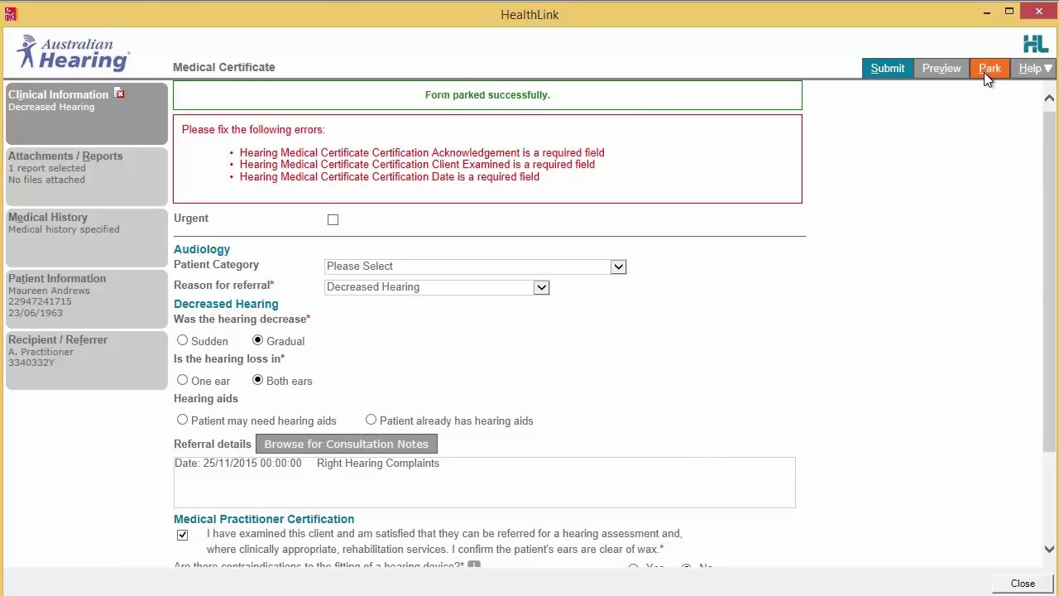
Return to the HealthLink records and reopen the parked 21/12/2015 Australian Hearing Referral
click(1038, 12)
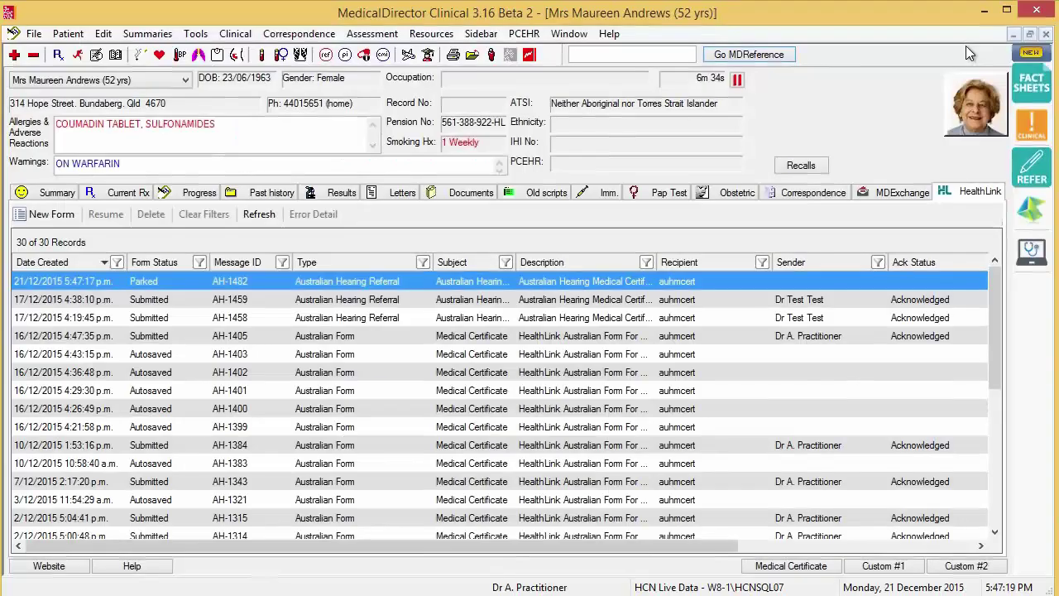
click(348, 285)
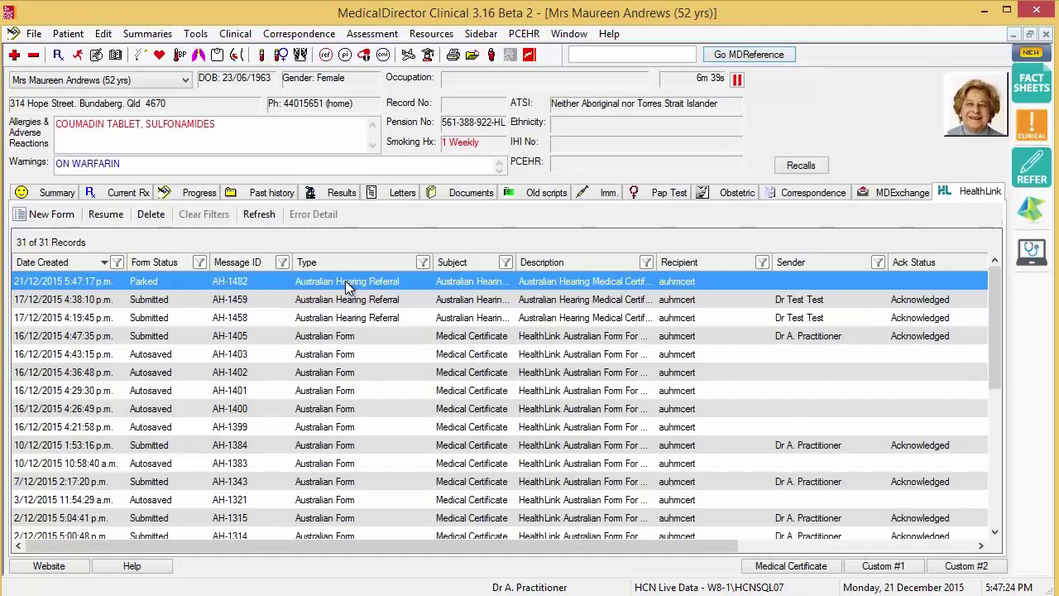
double_click(348, 286)
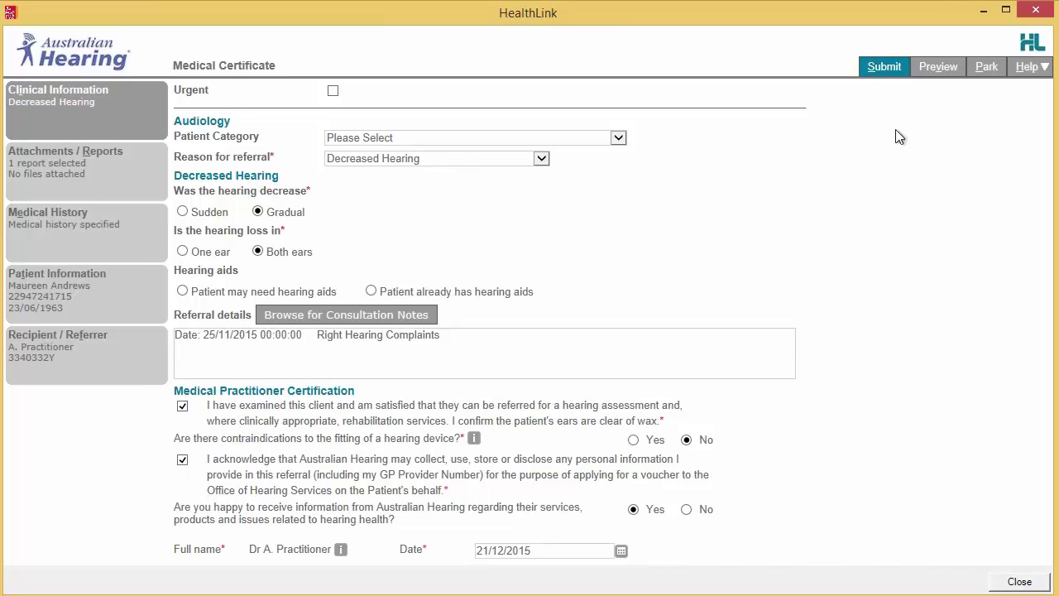
Submit the Australian Hearing certificate, confirm it shows Referral Sent and Acknowledged on 21/12/2015, and close it
click(886, 68)
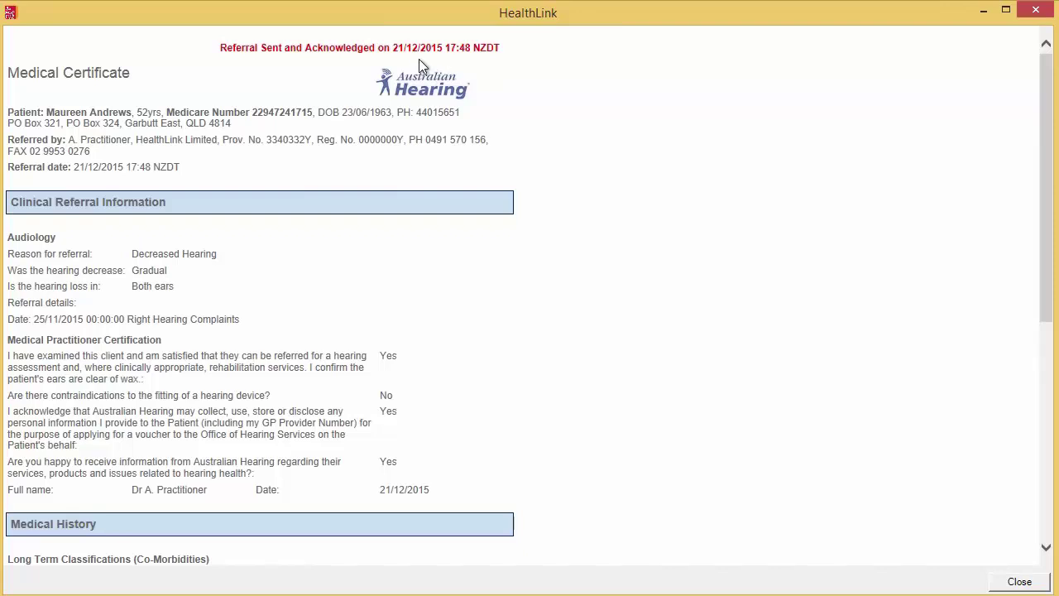
scroll(472, 114, down, 5)
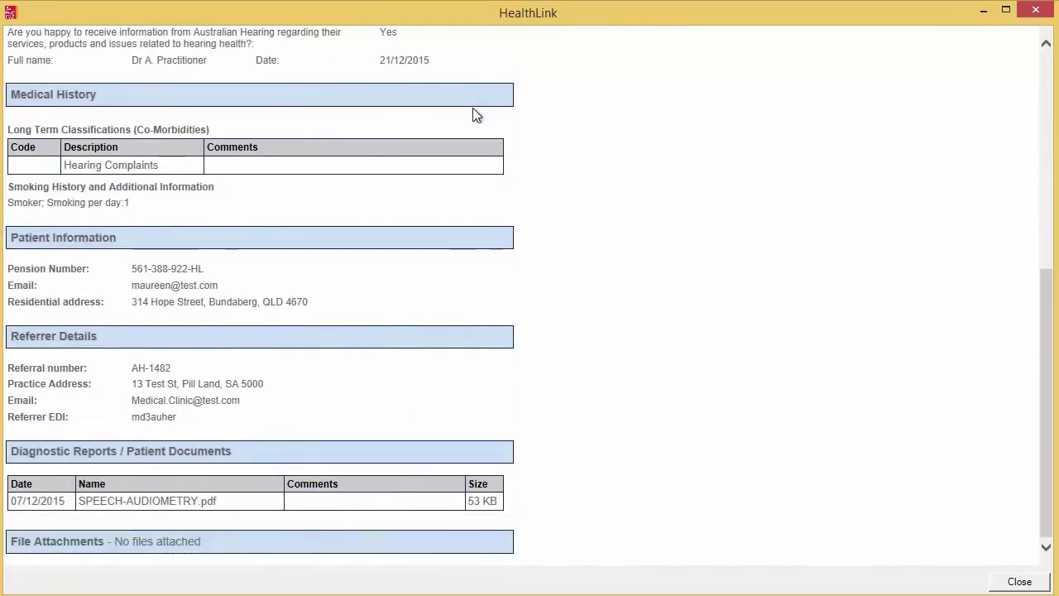
scroll(473, 109, up, 5)
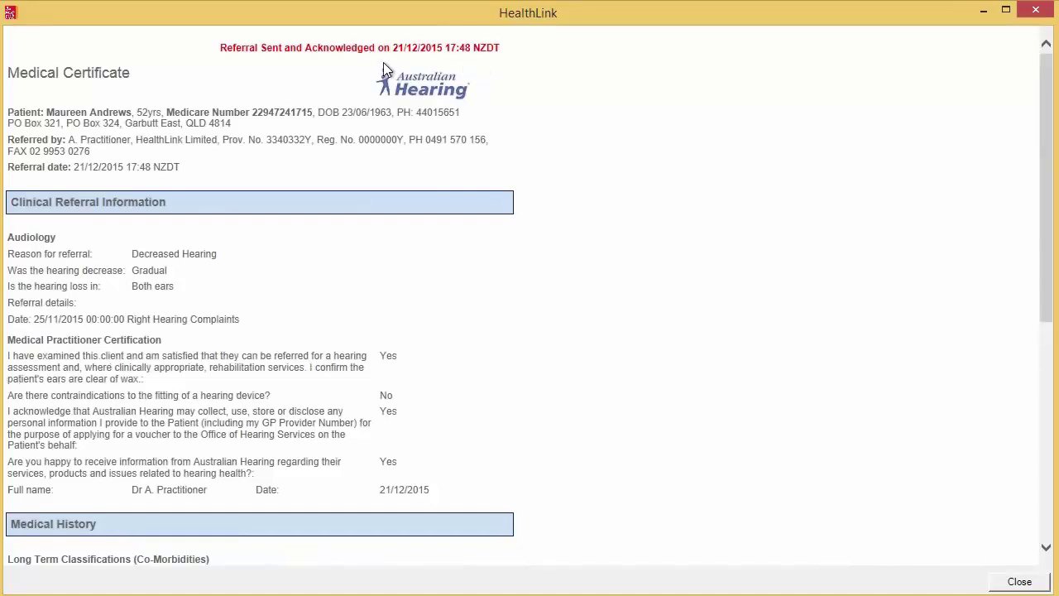
click(1036, 10)
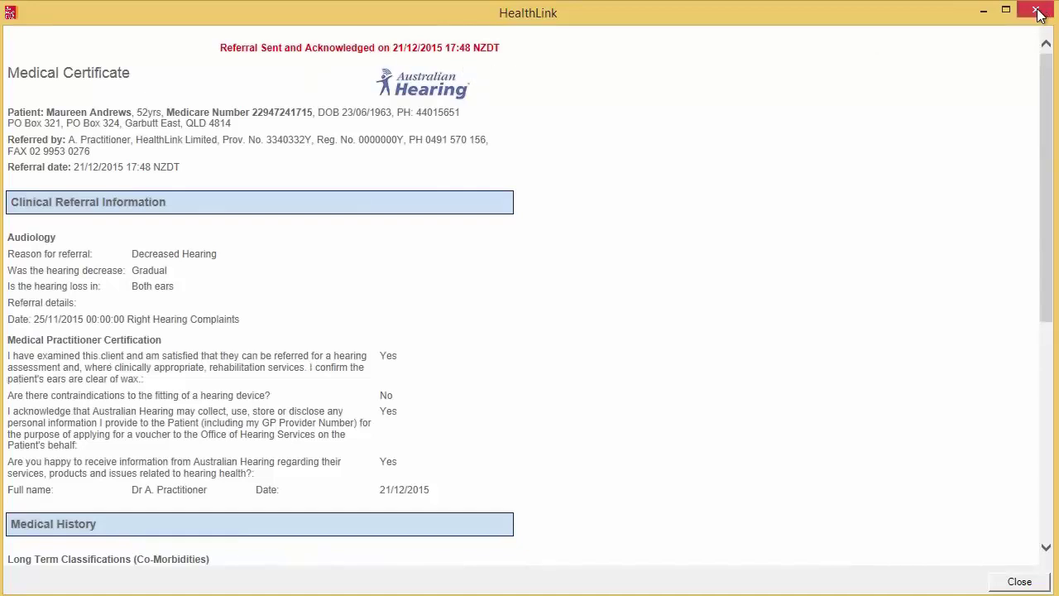